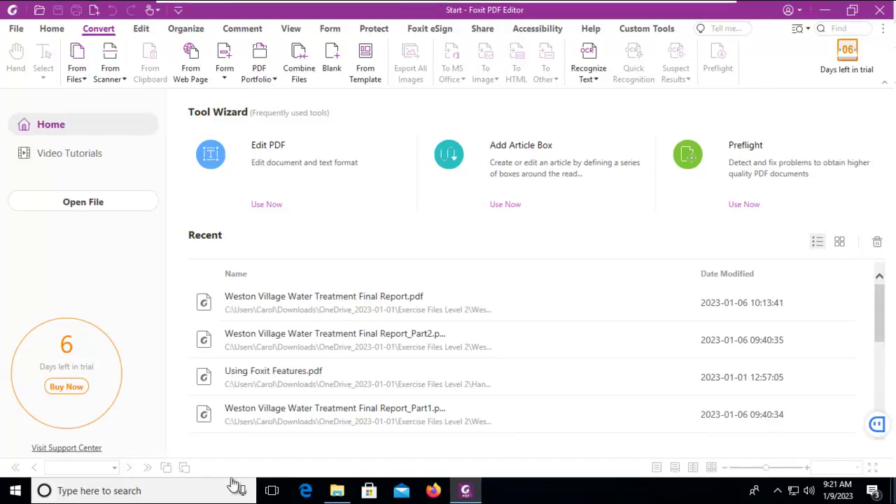
Look over the Combining Files folder: Word, Excel, PowerPoint and logo files.
{"action": "left_click", "coordinate": [339, 494]}
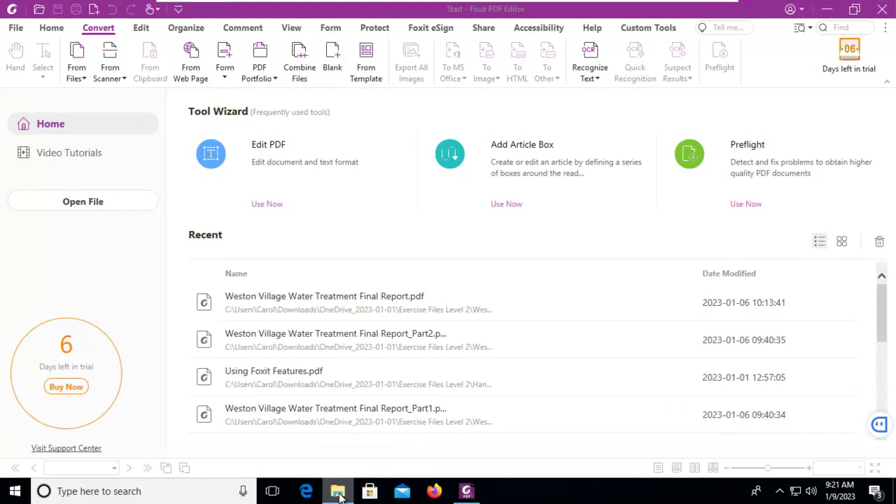
{"action": "left_click", "coordinate": [274, 220]}
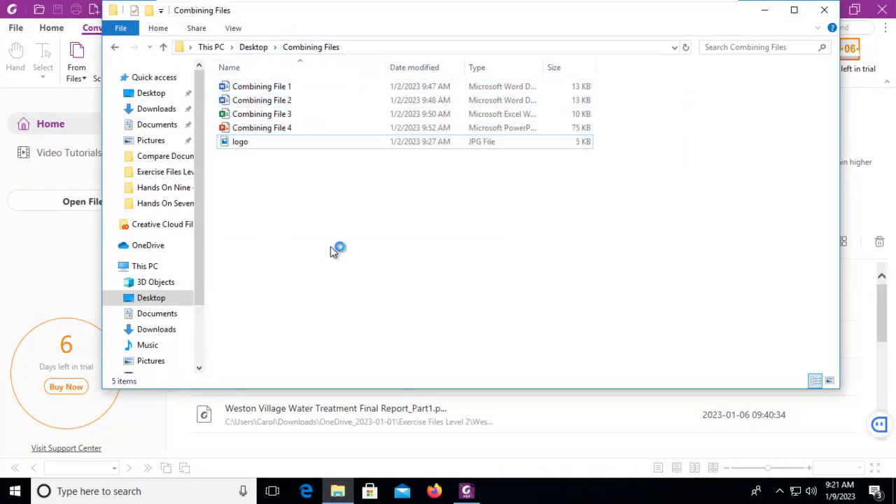
{"action": "left_click", "coordinate": [252, 99]}
{"action": "left_click", "coordinate": [235, 117]}
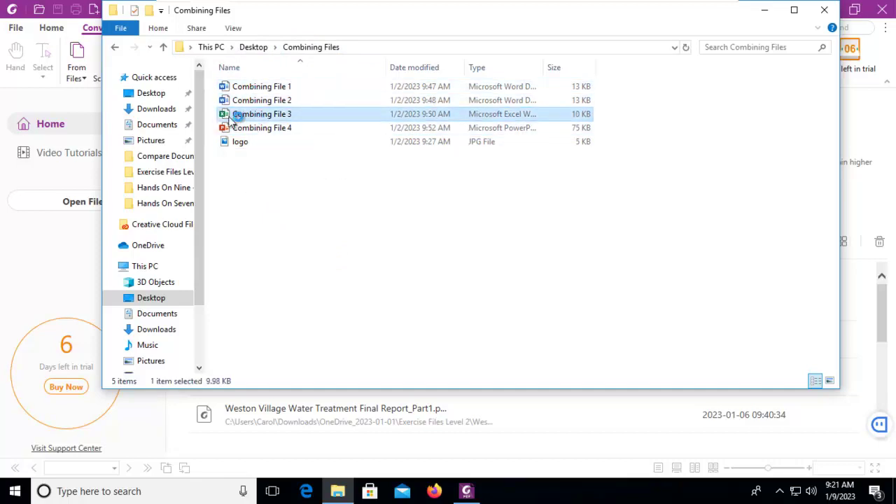
{"action": "left_click", "coordinate": [253, 168]}
{"action": "left_click", "coordinate": [224, 129]}
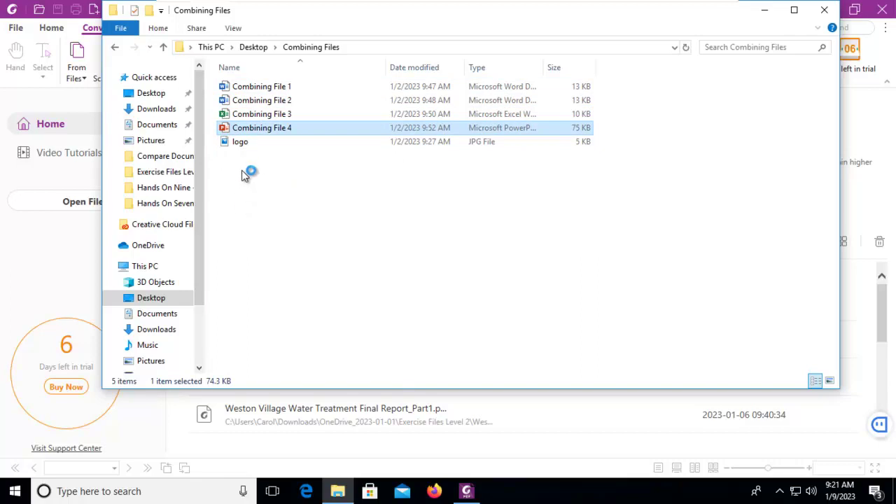
{"action": "left_click", "coordinate": [236, 144]}
{"action": "left_click", "coordinate": [323, 208]}
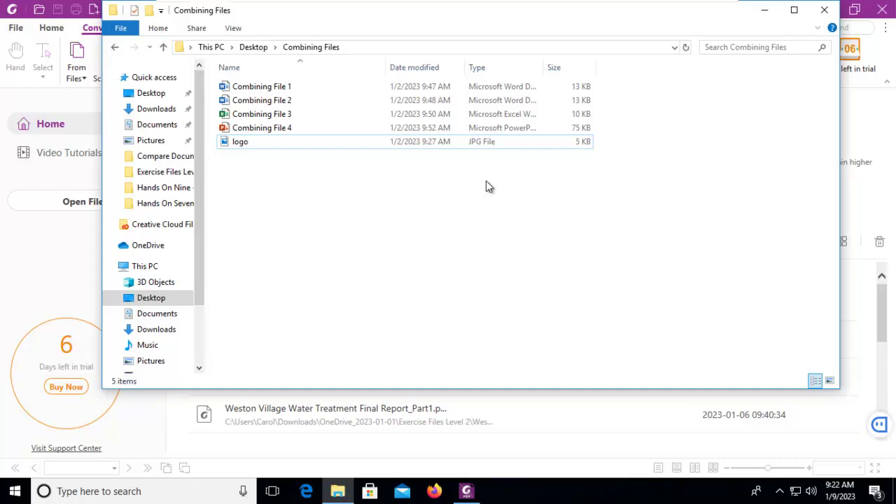
Close the folder and start a new Combine Files job in Foxit PDF Editor.
{"action": "left_click", "coordinate": [823, 10]}
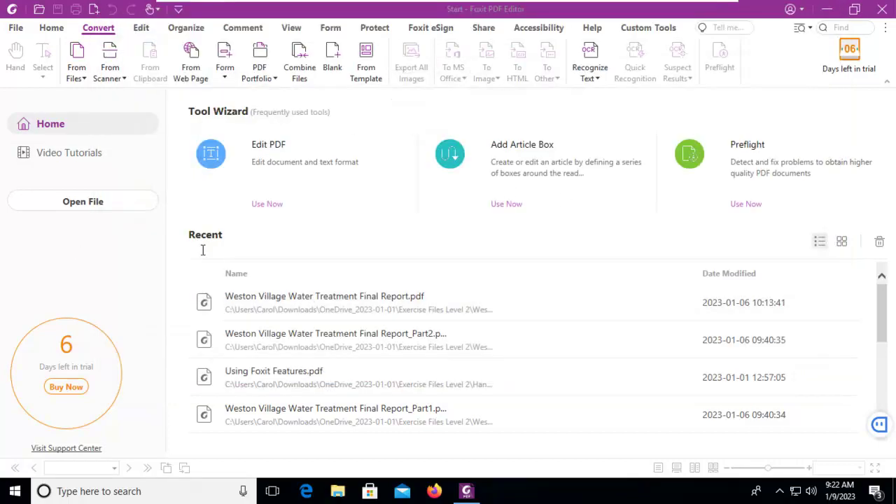
{"action": "left_click", "coordinate": [107, 33]}
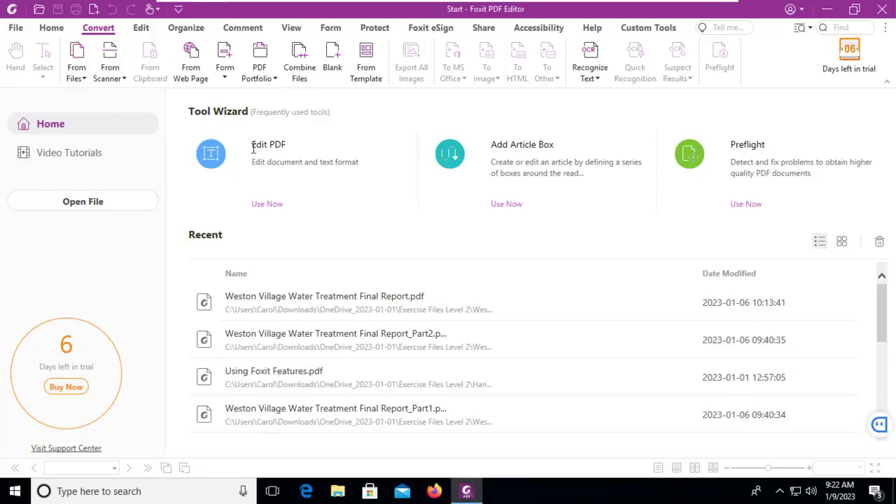
{"action": "left_click", "coordinate": [299, 62]}
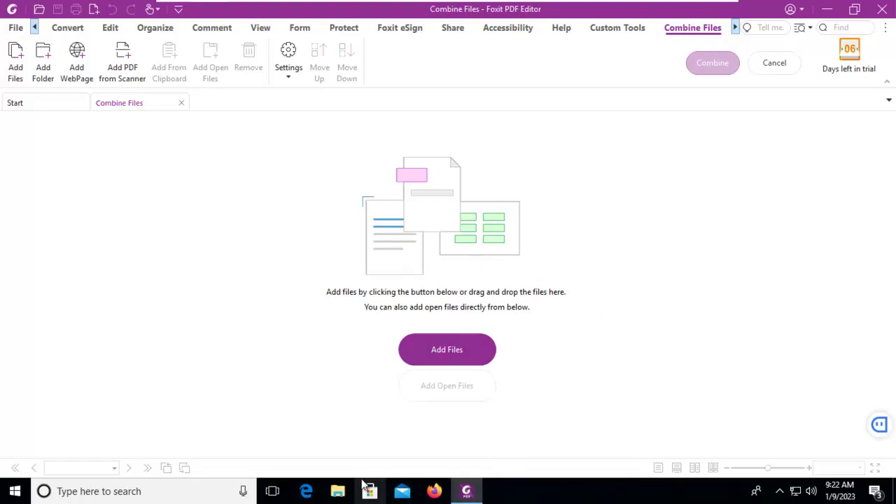
Open Desktop > Combining Files in File Explorer and select all five files.
{"action": "left_click", "coordinate": [338, 492]}
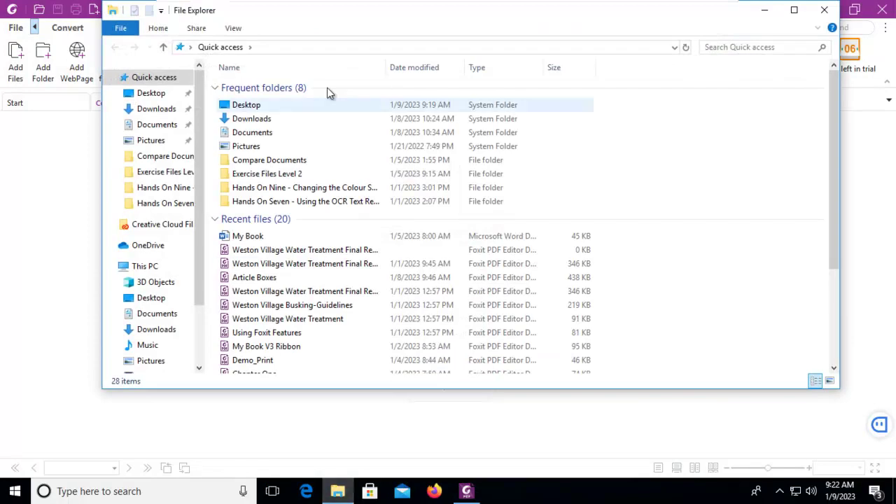
{"action": "left_click_drag", "start_coordinate": [330, 21], "coordinate": [587, 109]}
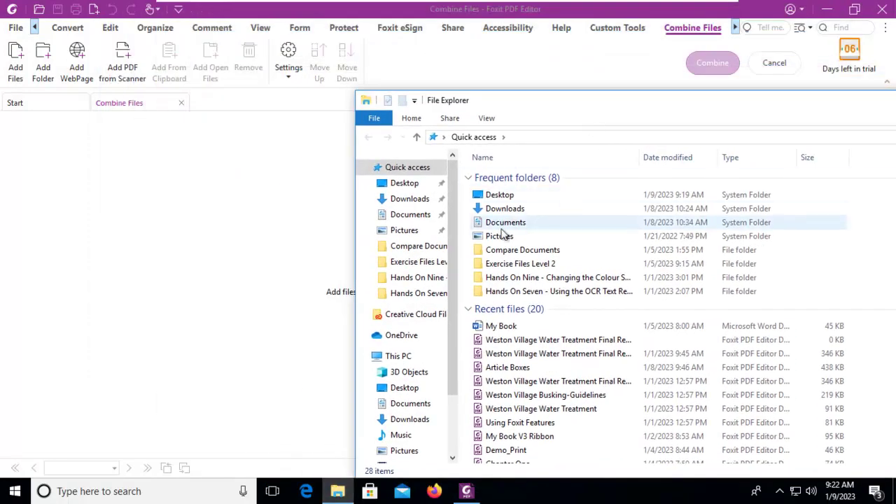
{"action": "left_click", "coordinate": [403, 216]}
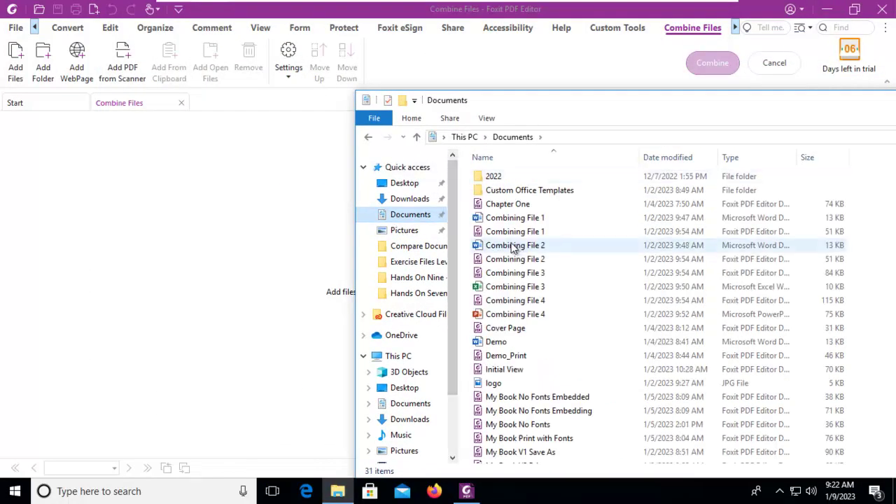
{"action": "left_click", "coordinate": [412, 183]}
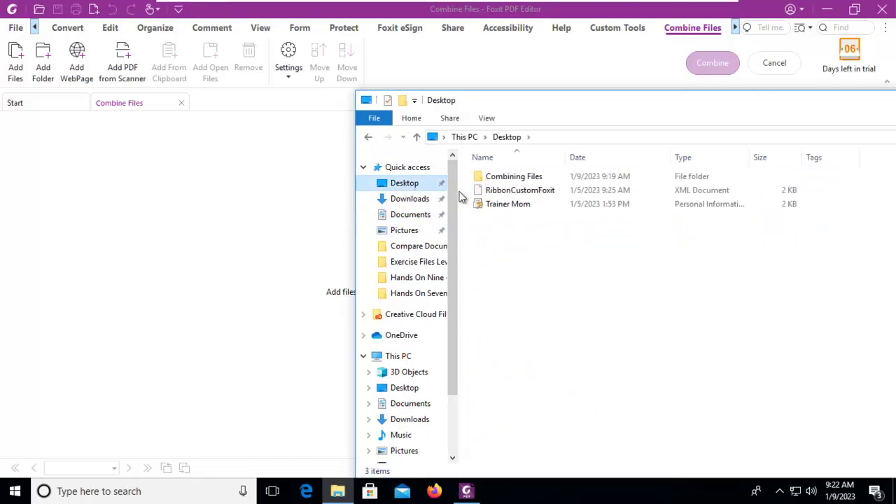
{"action": "double_click", "coordinate": [496, 177]}
{"action": "key", "text": "ctrl+a"}
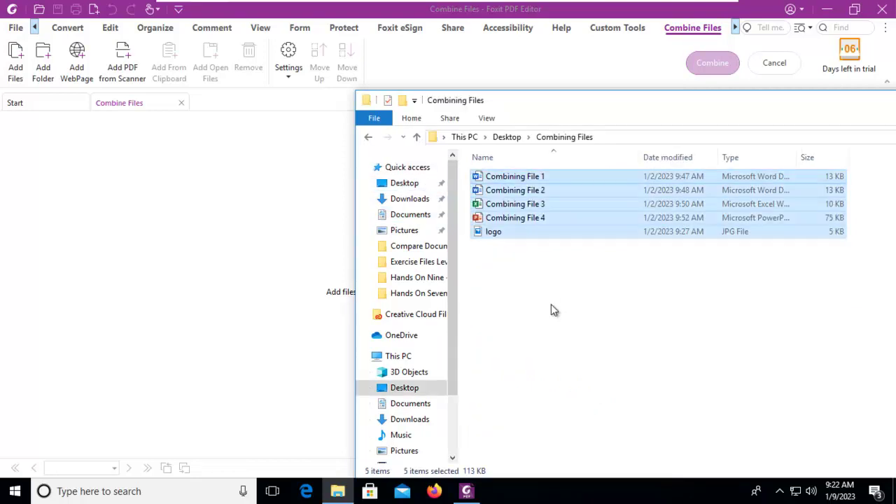
Drag the five selected files into Foxit's combine list, then close File Explorer.
{"action": "left_click_drag", "start_coordinate": [525, 100], "coordinate": [710, 149]}
{"action": "left_click_drag", "start_coordinate": [714, 231], "coordinate": [405, 233]}
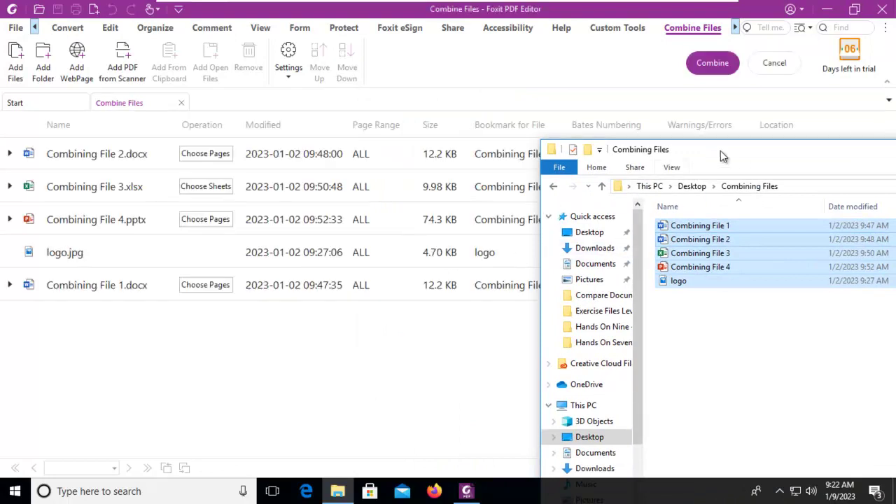
{"action": "left_click_drag", "start_coordinate": [741, 149], "coordinate": [314, 161]}
{"action": "left_click_drag", "start_coordinate": [467, 165], "coordinate": [403, 175]}
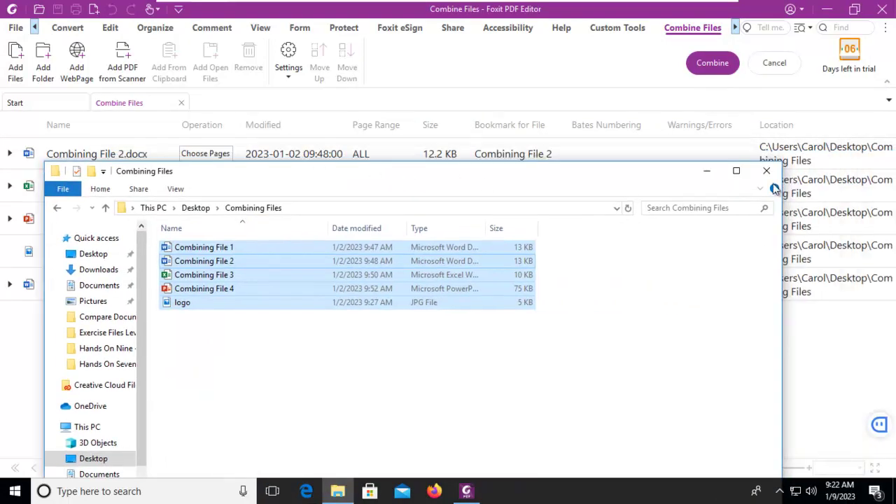
{"action": "left_click", "coordinate": [767, 172]}
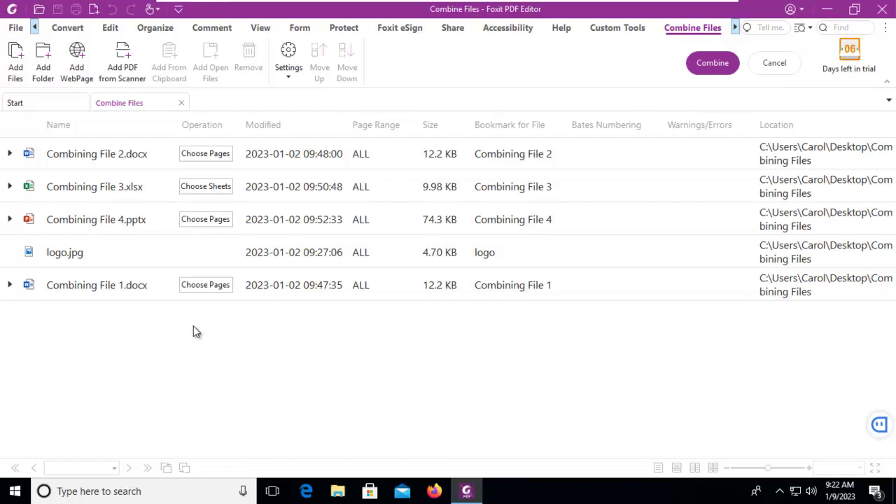
Expand Combining File 4.pptx into pages 1–3 and resolve Combining File 1.docx to page 1.
{"action": "left_click", "coordinate": [11, 220]}
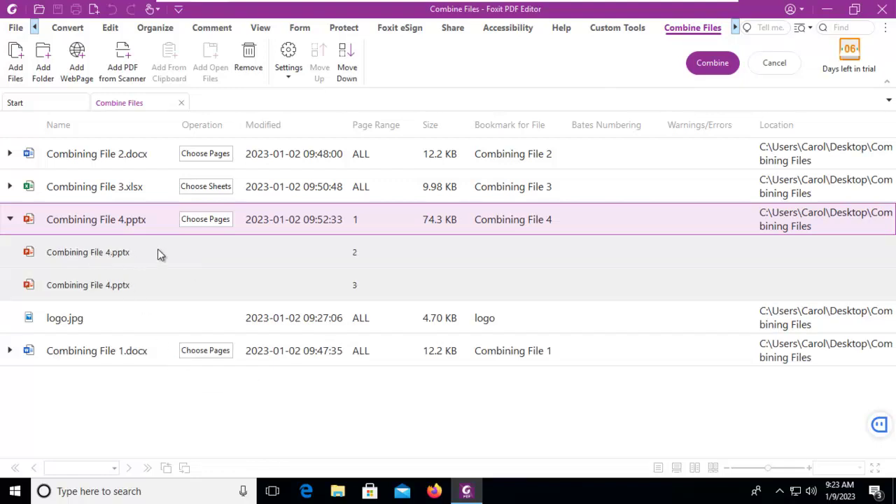
{"action": "left_click", "coordinate": [98, 256]}
{"action": "left_click", "coordinate": [99, 282]}
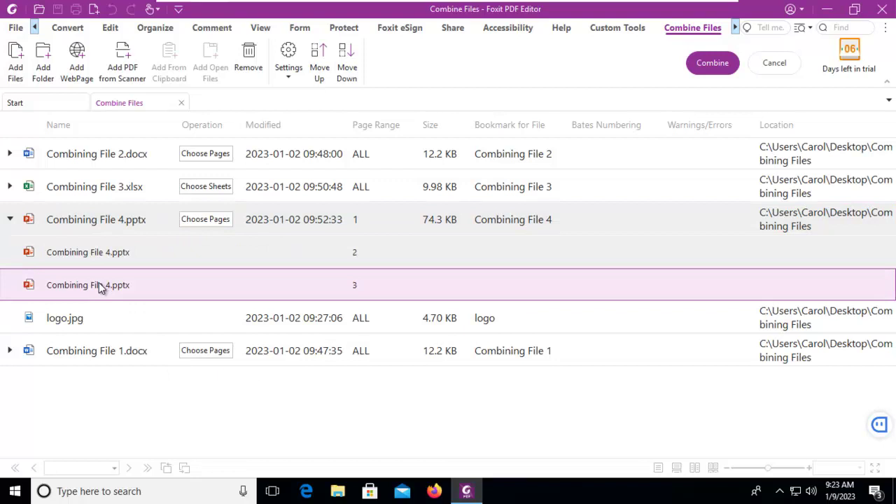
{"action": "left_click", "coordinate": [96, 246]}
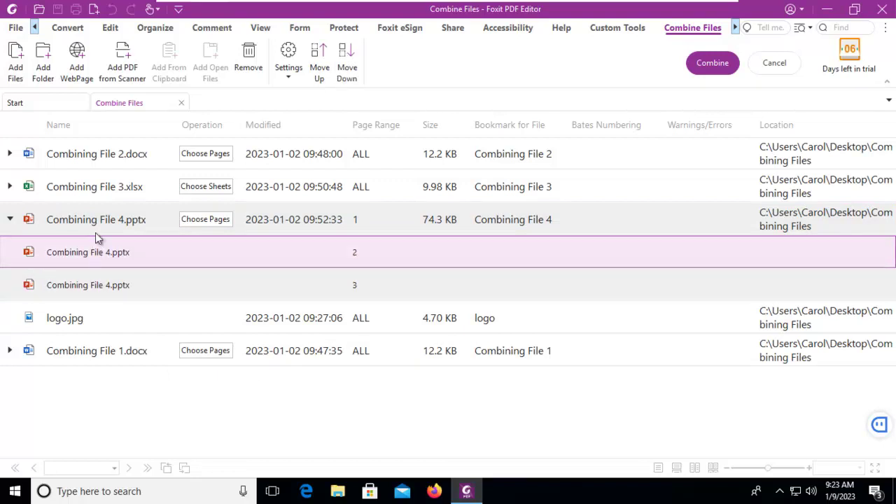
{"action": "left_click", "coordinate": [86, 282]}
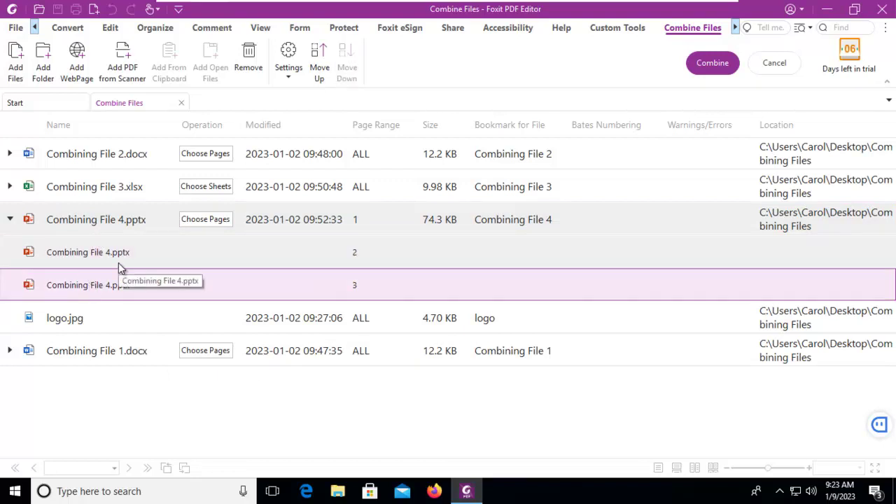
{"action": "left_click", "coordinate": [11, 353]}
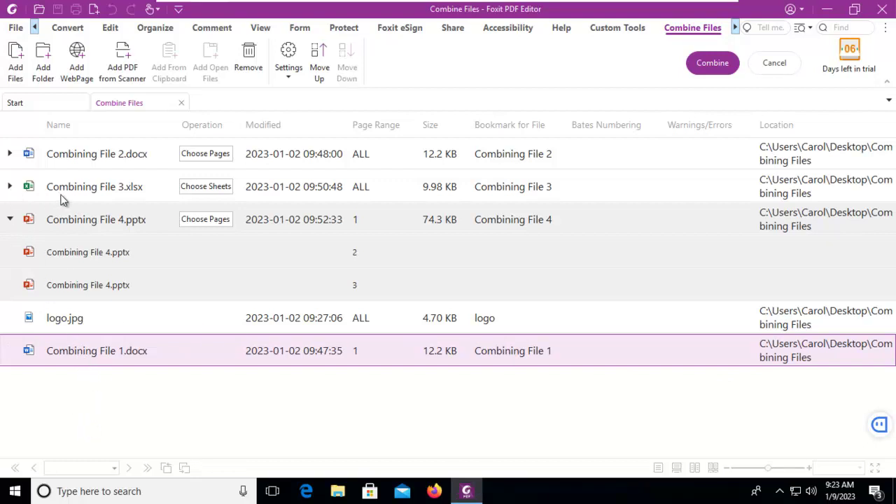
{"action": "left_click", "coordinate": [7, 192]}
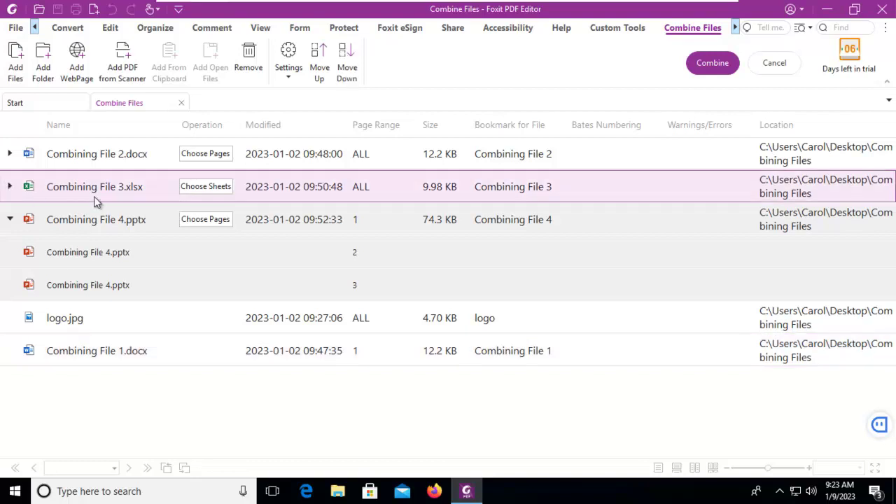
Choose Entire Workbook for Combining File 3.xlsx so its page range reads ALL.
{"action": "left_click", "coordinate": [205, 187]}
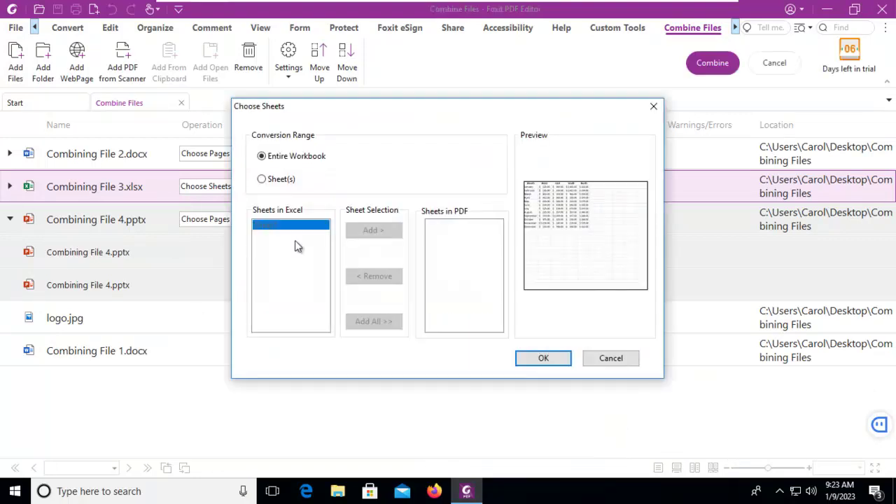
{"action": "left_click", "coordinate": [262, 179]}
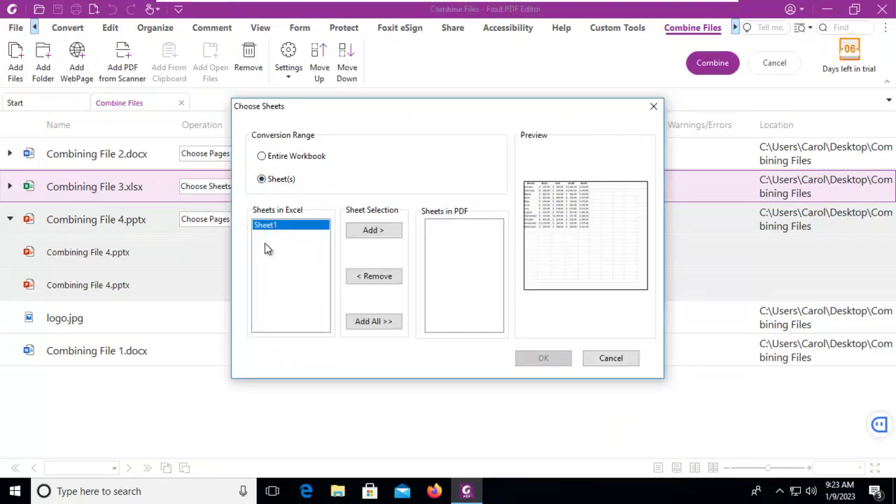
{"action": "left_click", "coordinate": [263, 156]}
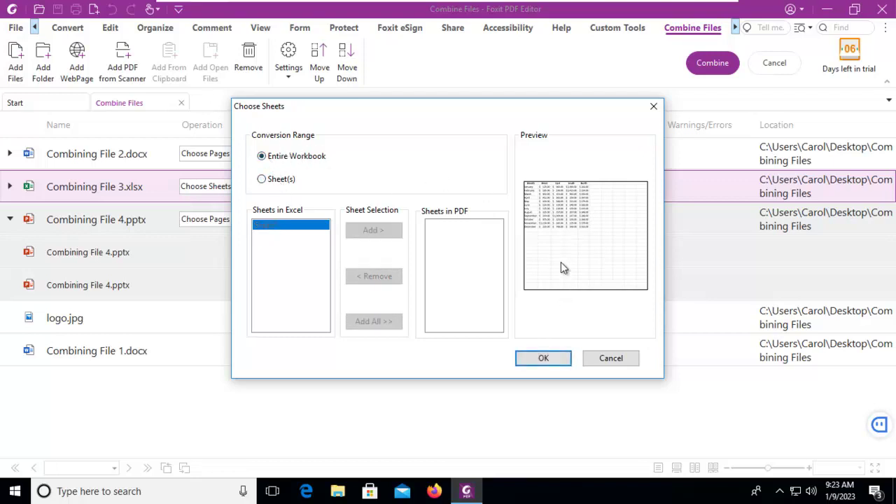
{"action": "left_click", "coordinate": [543, 358]}
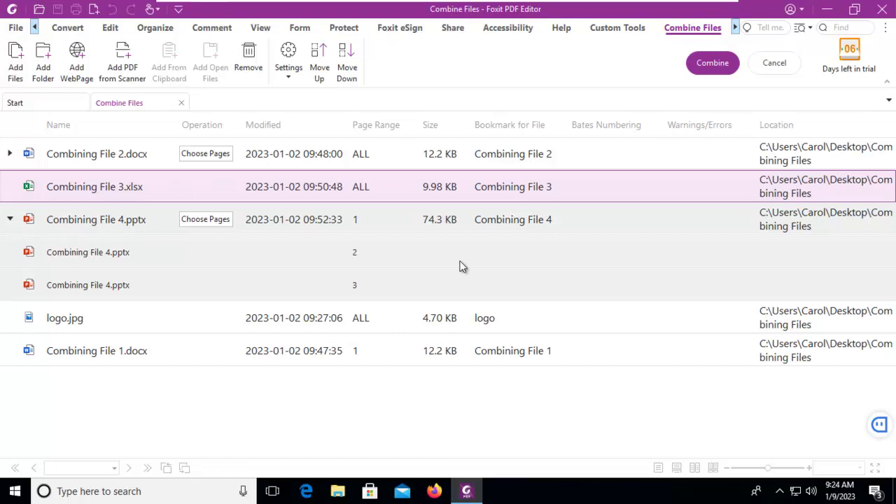
Combine the listed files into the seven-page Binder1.pdf.
{"action": "left_click", "coordinate": [704, 64]}
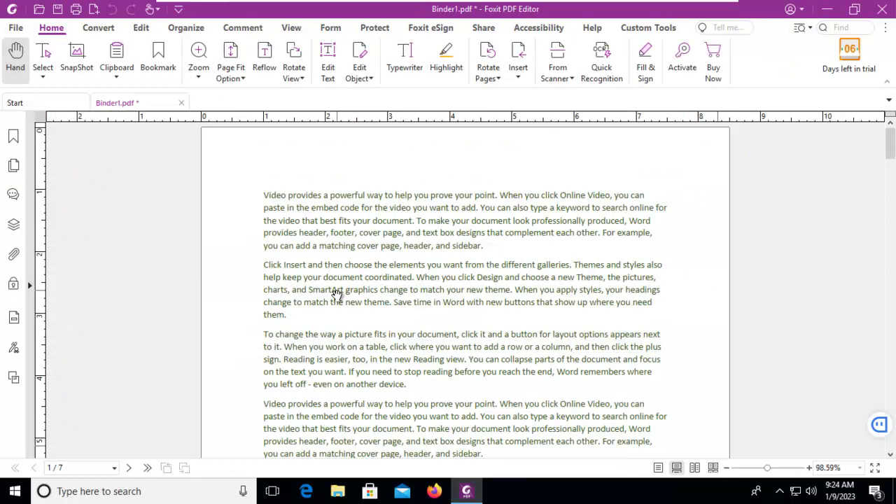
Step through Binder1.pdf's thumbnails, pages 1 to 7: table, slides, logo, red-text page.
{"action": "left_click", "coordinate": [18, 170]}
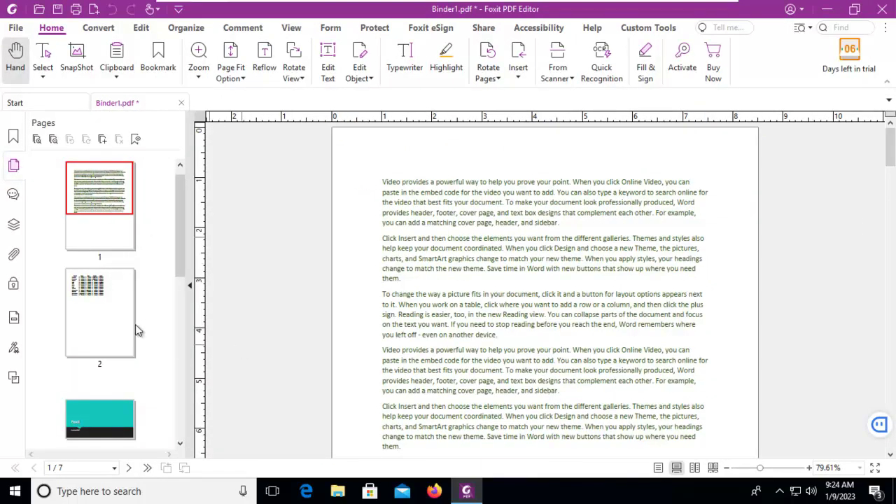
{"action": "left_click", "coordinate": [104, 305]}
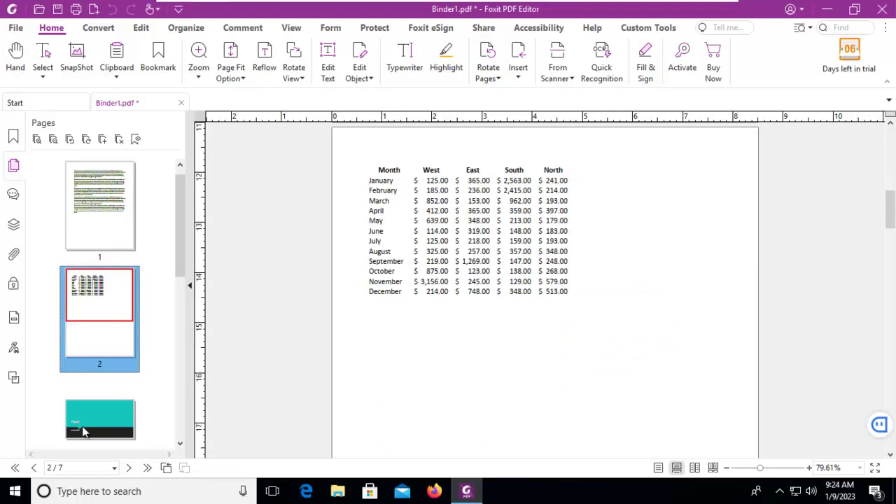
{"action": "left_click", "coordinate": [85, 422]}
{"action": "scroll", "coordinate": [144, 352], "scroll_direction": "down", "scroll_amount": 2}
{"action": "left_click", "coordinate": [112, 336]}
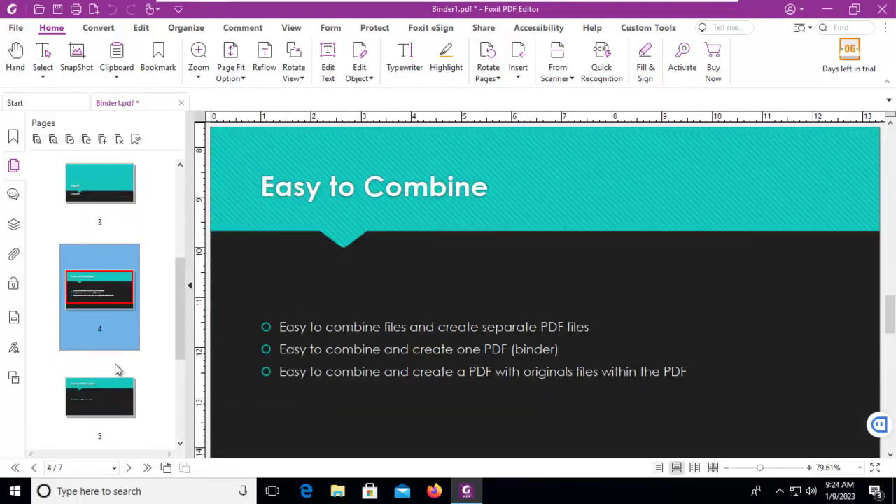
{"action": "left_click", "coordinate": [126, 377]}
{"action": "scroll", "coordinate": [157, 350], "scroll_direction": "down", "scroll_amount": 1}
{"action": "left_click", "coordinate": [116, 316]}
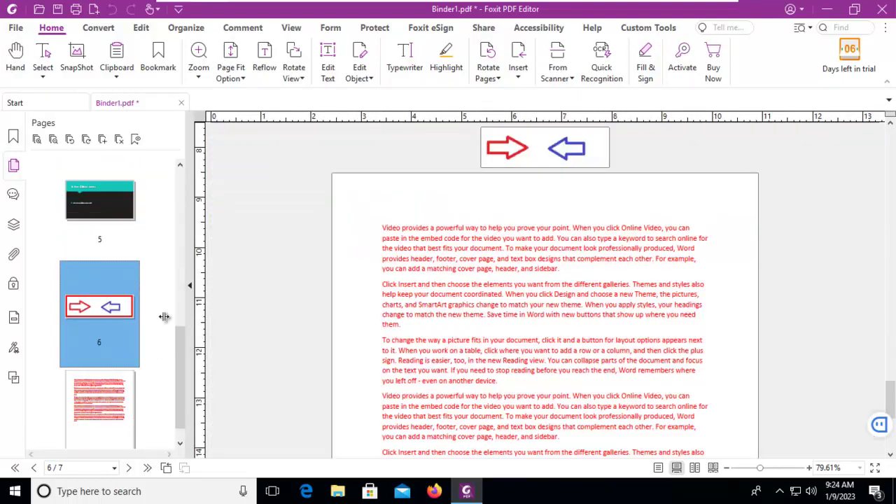
{"action": "scroll", "coordinate": [175, 317], "scroll_direction": "down", "scroll_amount": 1}
{"action": "left_click", "coordinate": [121, 384]}
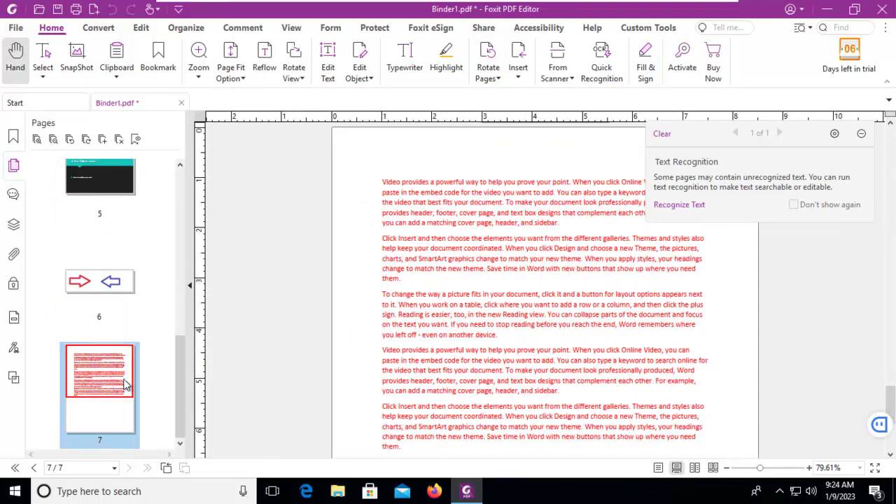
{"action": "scroll", "coordinate": [126, 319], "scroll_direction": "up", "scroll_amount": 3}
{"action": "scroll", "coordinate": [114, 309], "scroll_direction": "up", "scroll_amount": 3}
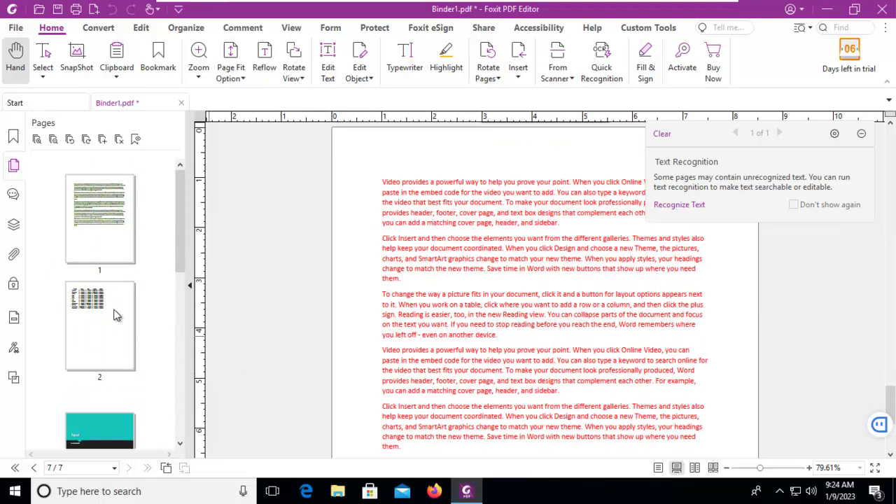